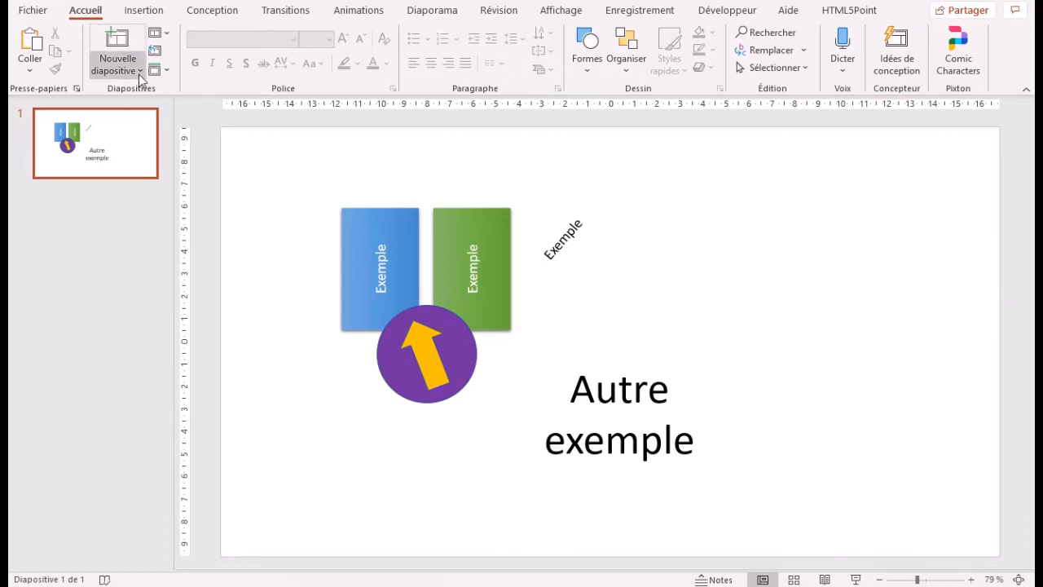
# Step: Add a blank (Vide) slide and insert the picture desert-1654439_640 from this device
pyautogui.click(138, 72)
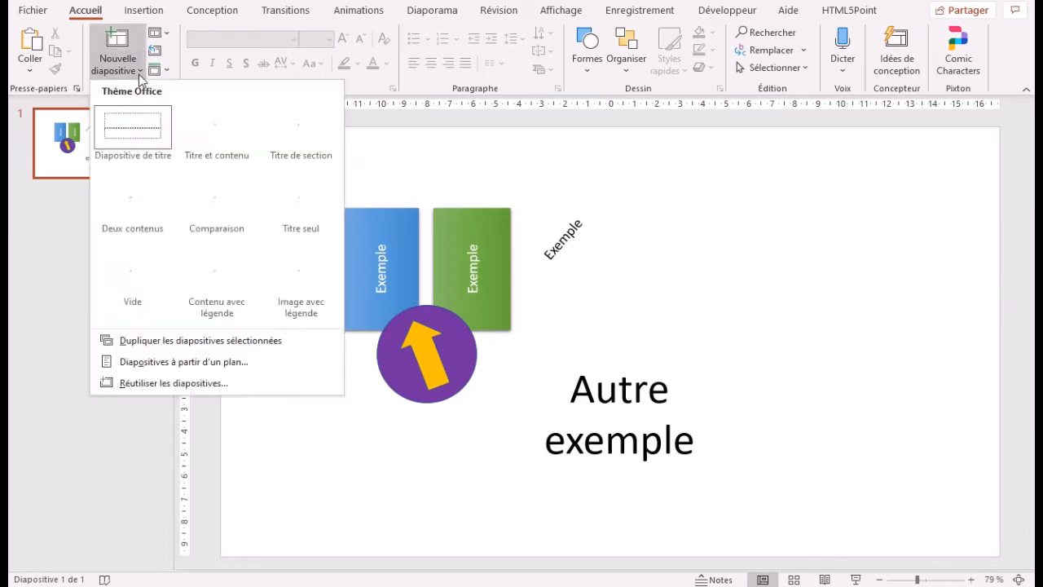
pyautogui.click(142, 267)
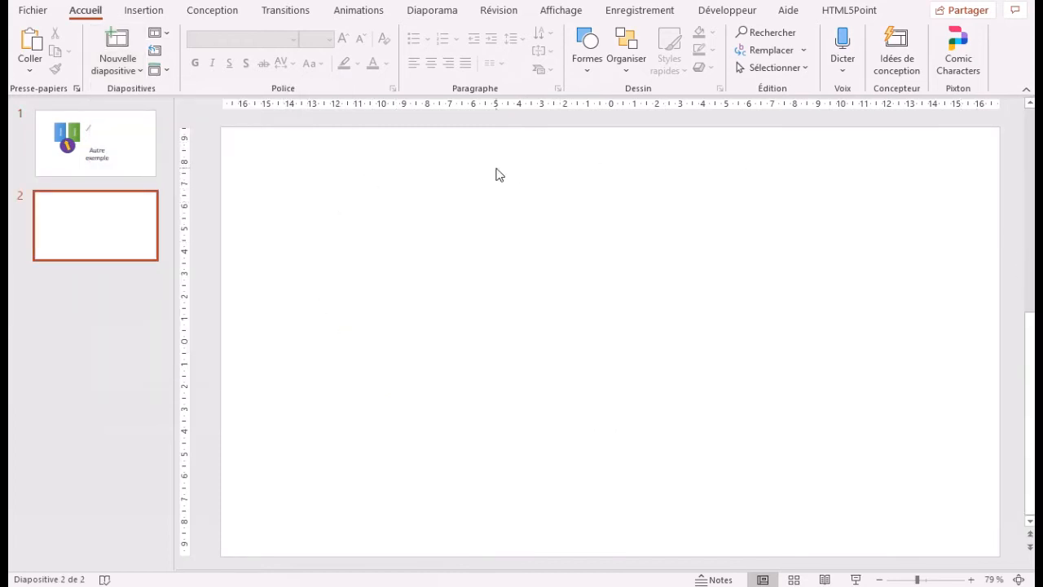
pyautogui.click(144, 10)
pyautogui.click(152, 68)
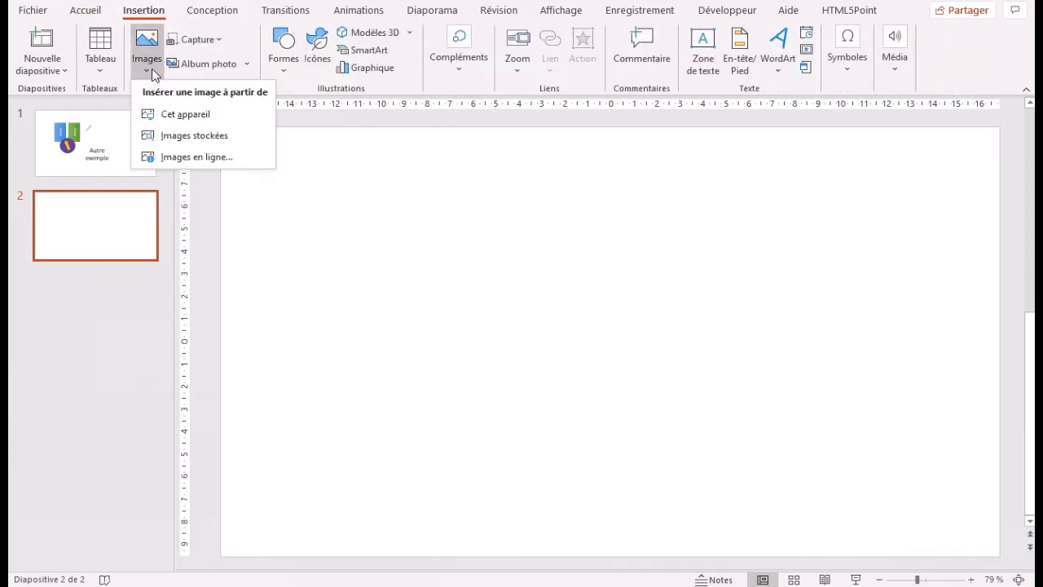
pyautogui.click(186, 118)
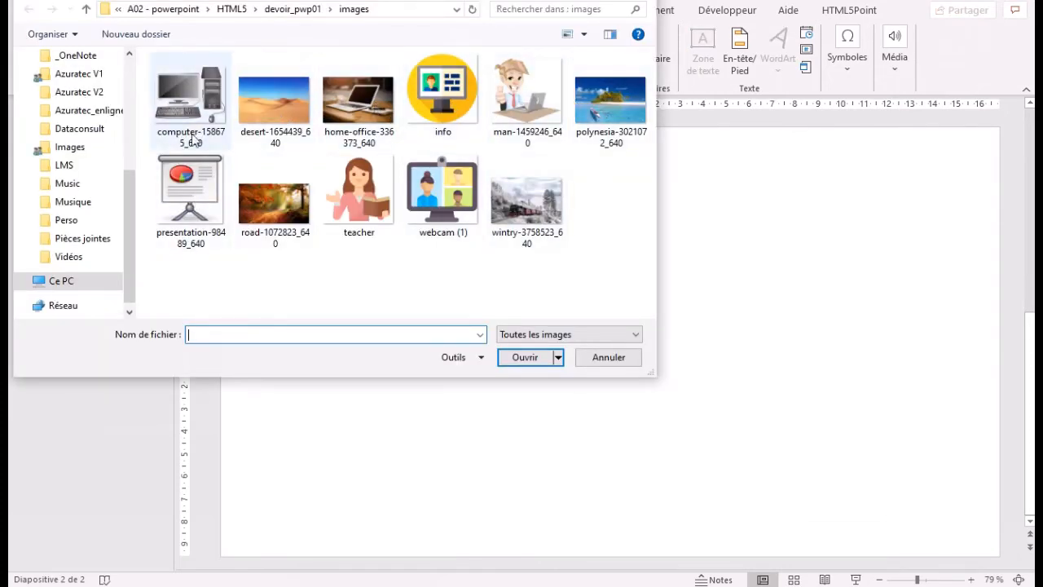
pyautogui.click(277, 97)
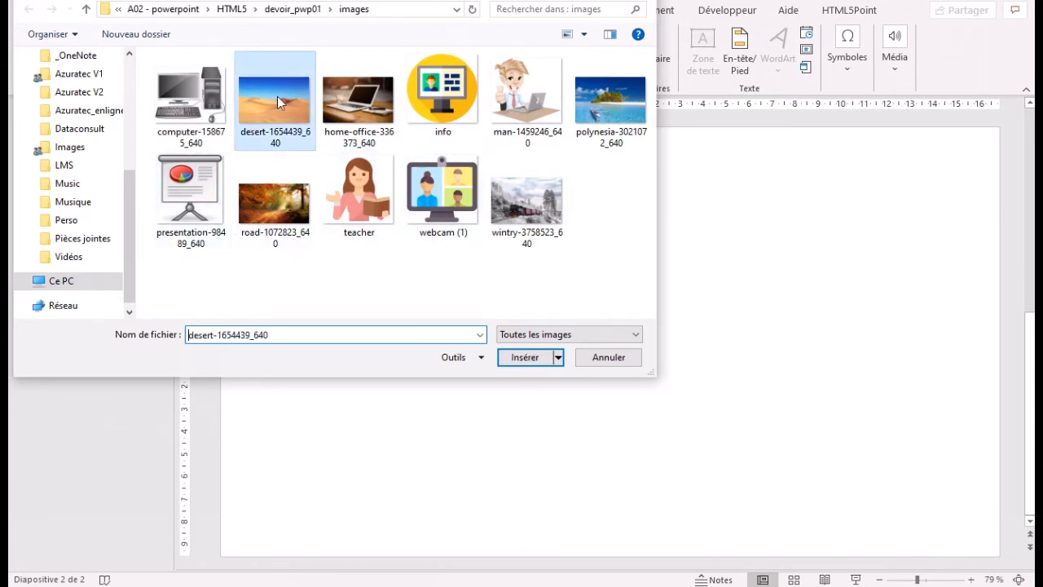
pyautogui.click(530, 359)
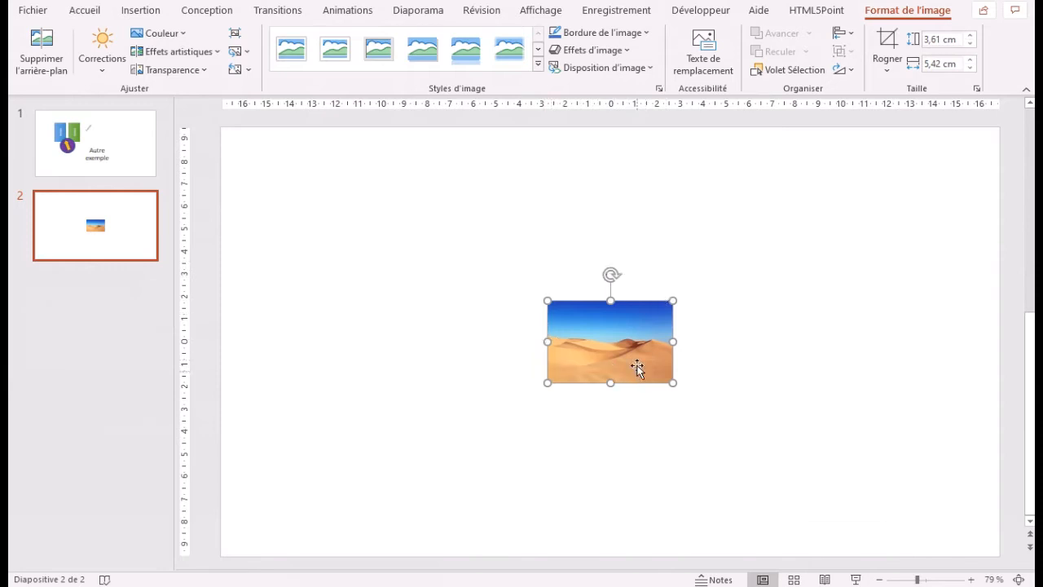
# Step: Move the desert picture to the slide's upper-left area and enlarge it to about 8.34 × 12.53 cm
pyautogui.moveTo(618, 349); pyautogui.dragTo(347, 213)
pyautogui.moveTo(403, 242); pyautogui.dragTo(566, 349)
pyautogui.moveTo(426, 216); pyautogui.dragTo(441, 240)
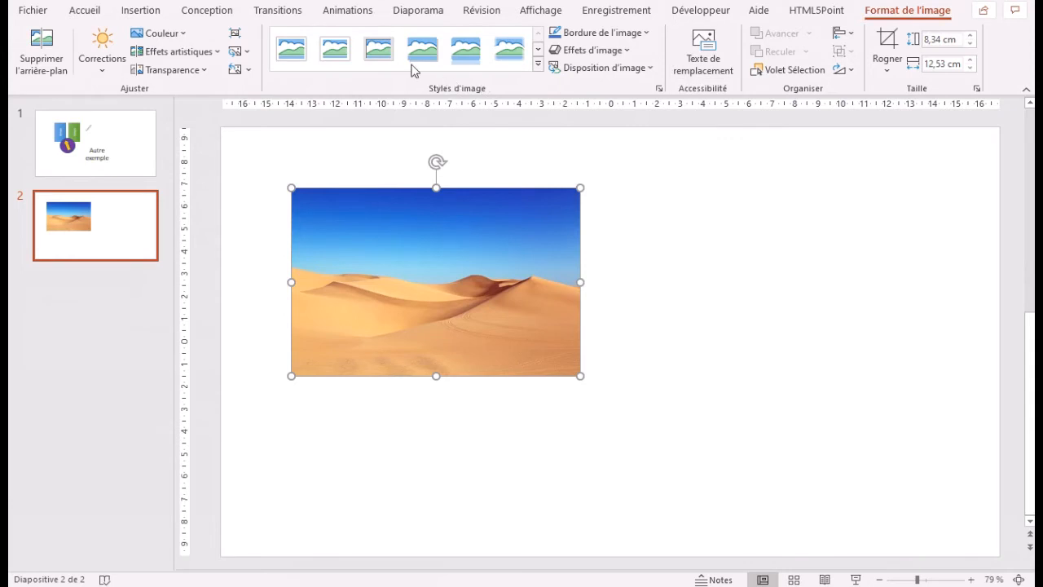
# Step: Apply the black-framed oval picture style to the desert picture and shrink it to about 4.71 × 7.08 cm in the slide's upper-right corner
pyautogui.click(538, 64)
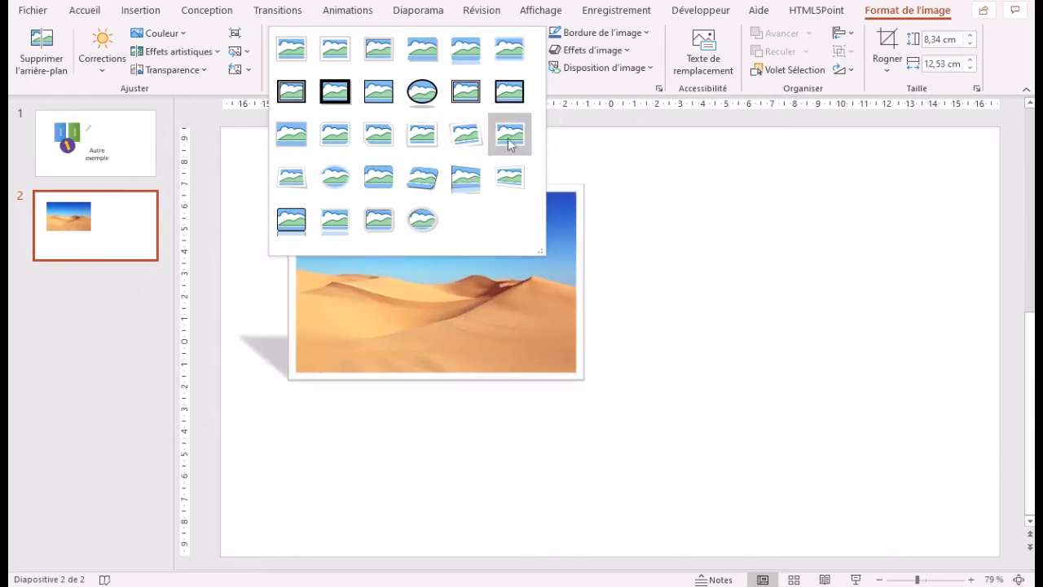
pyautogui.click(423, 91)
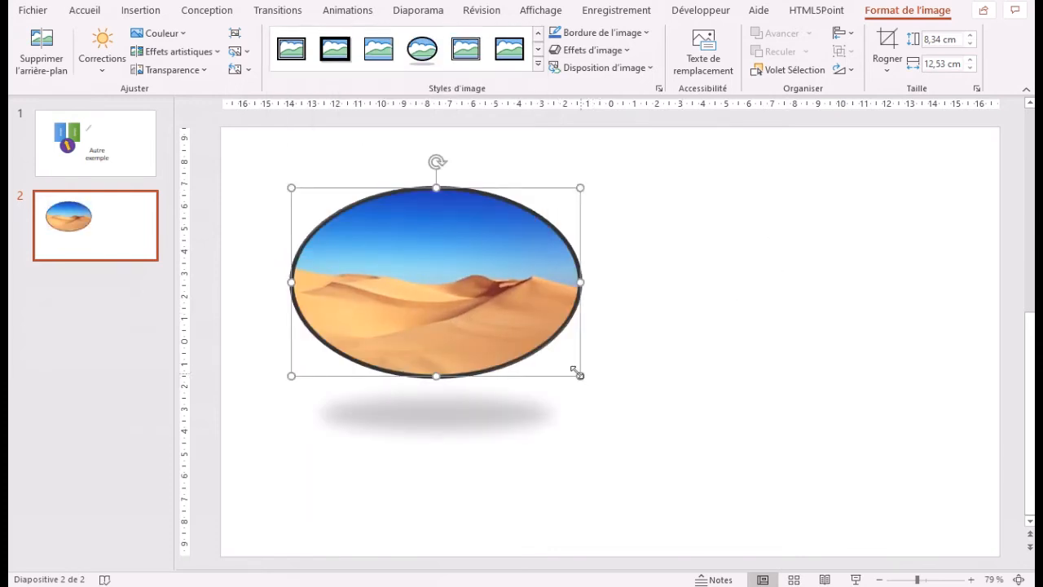
pyautogui.moveTo(579, 375); pyautogui.dragTo(455, 294)
pyautogui.moveTo(394, 244); pyautogui.dragTo(866, 217)
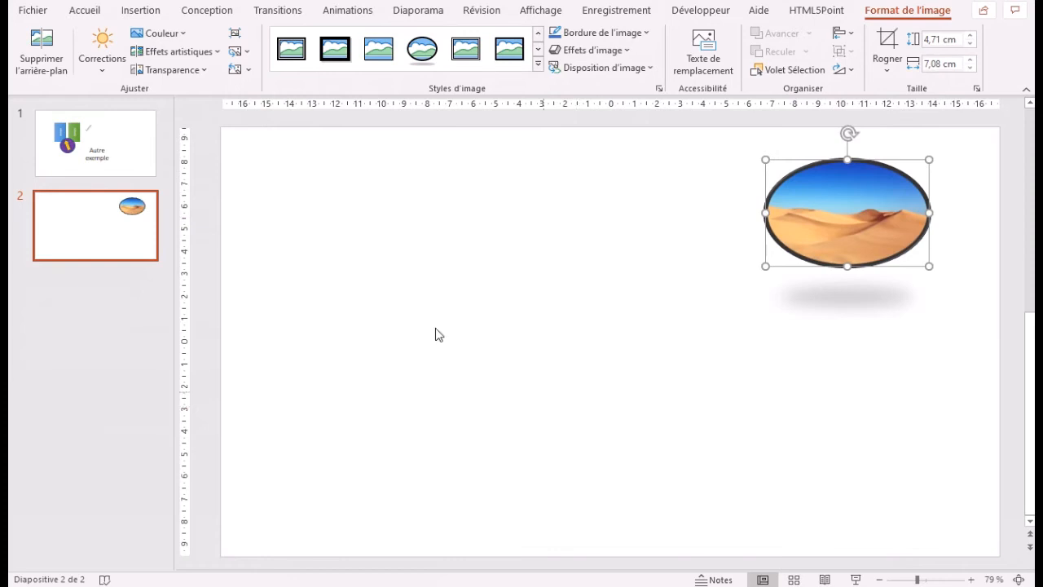
# Step: Insert the picture polynesia-3021072_640 from this device onto the slide
pyautogui.click(143, 12)
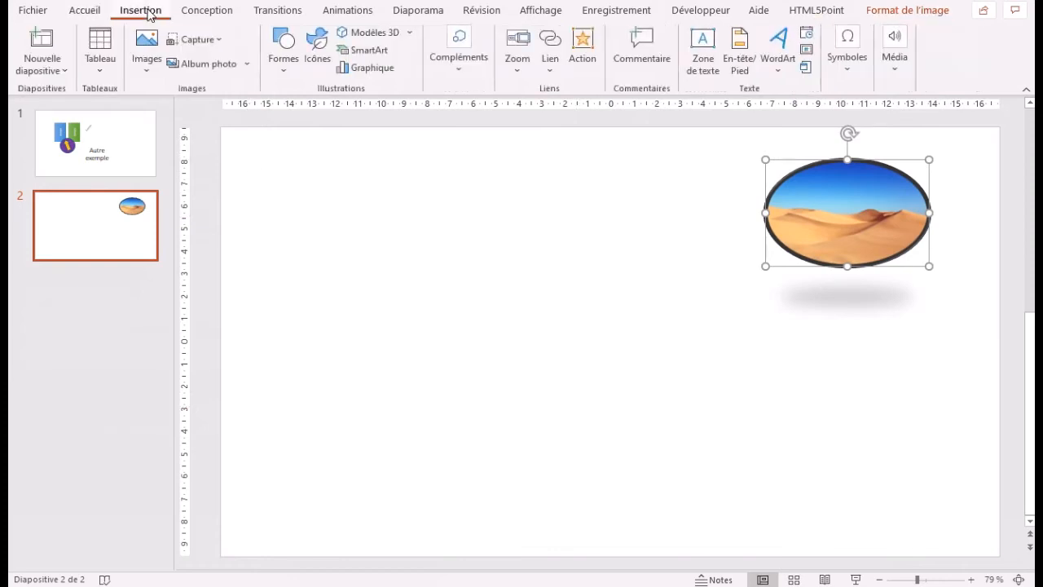
pyautogui.click(152, 68)
pyautogui.click(171, 109)
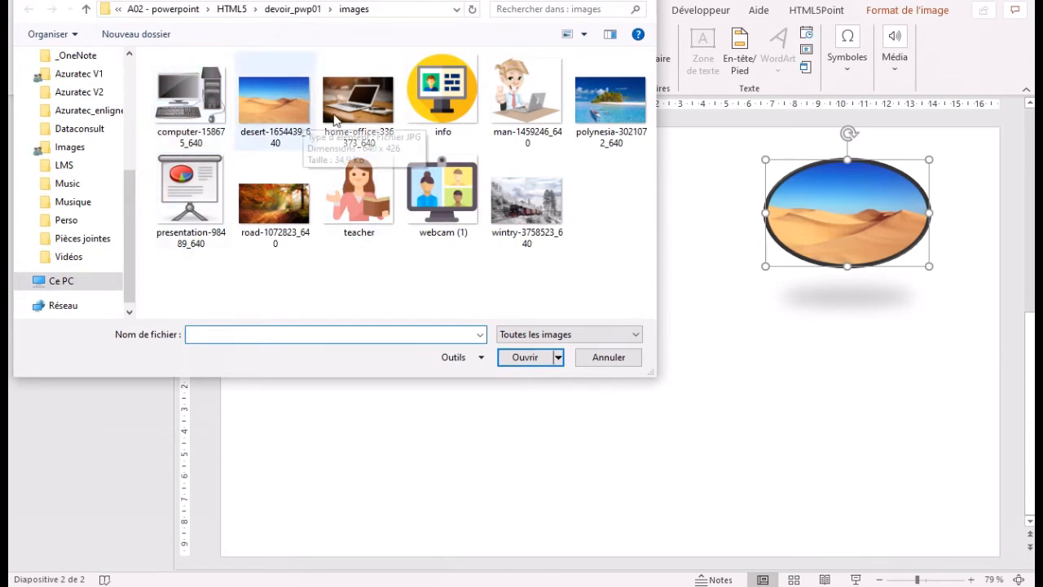
pyautogui.click(614, 104)
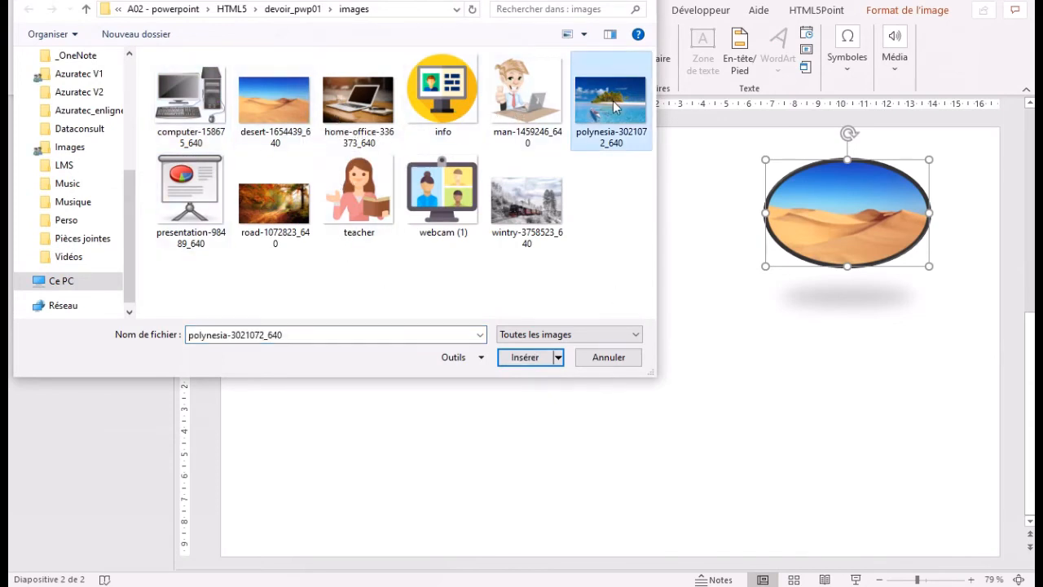
pyautogui.click(544, 360)
# Step: Place the island picture in the slide's upper-left area and enlarge it to about 7.7 × 11.63 cm
pyautogui.moveTo(594, 349); pyautogui.dragTo(332, 259)
pyautogui.moveTo(413, 294); pyautogui.dragTo(553, 387)
pyautogui.moveTo(467, 334); pyautogui.dragTo(474, 277)
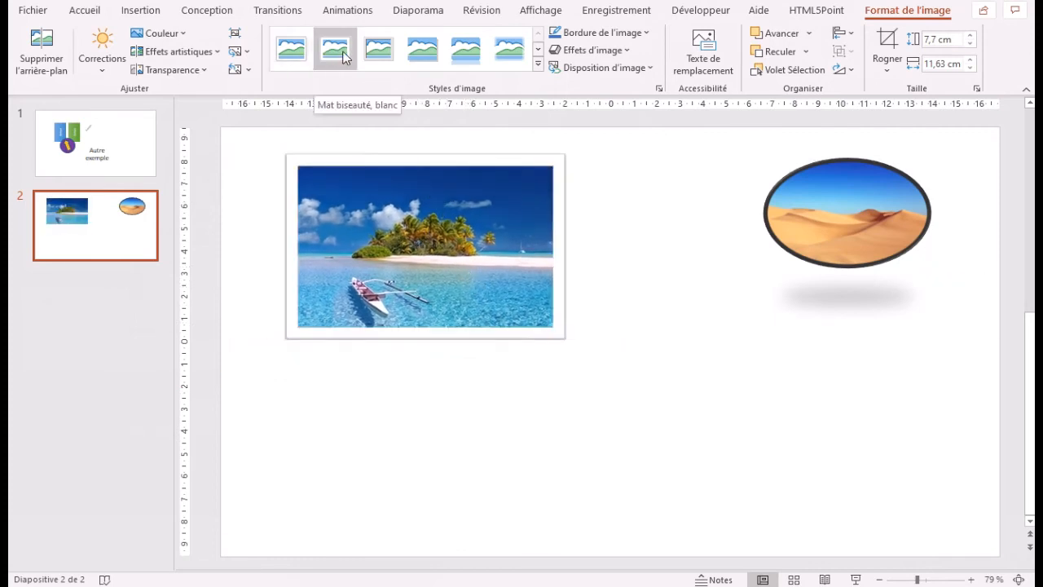
# Step: Give the island picture the grey metallic frame style and a correction that lowers its contrast
pyautogui.click(386, 54)
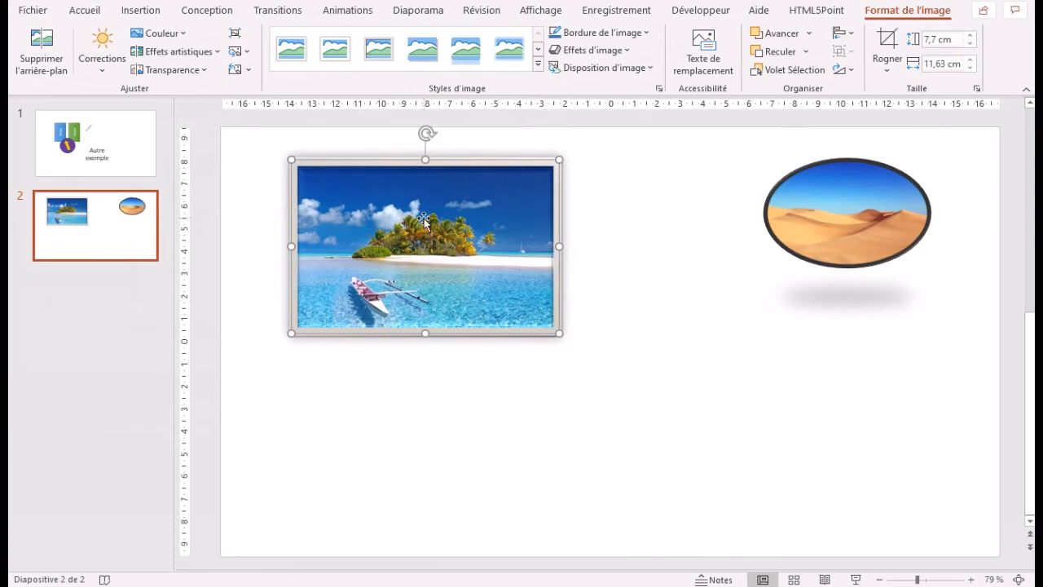
pyautogui.click(106, 69)
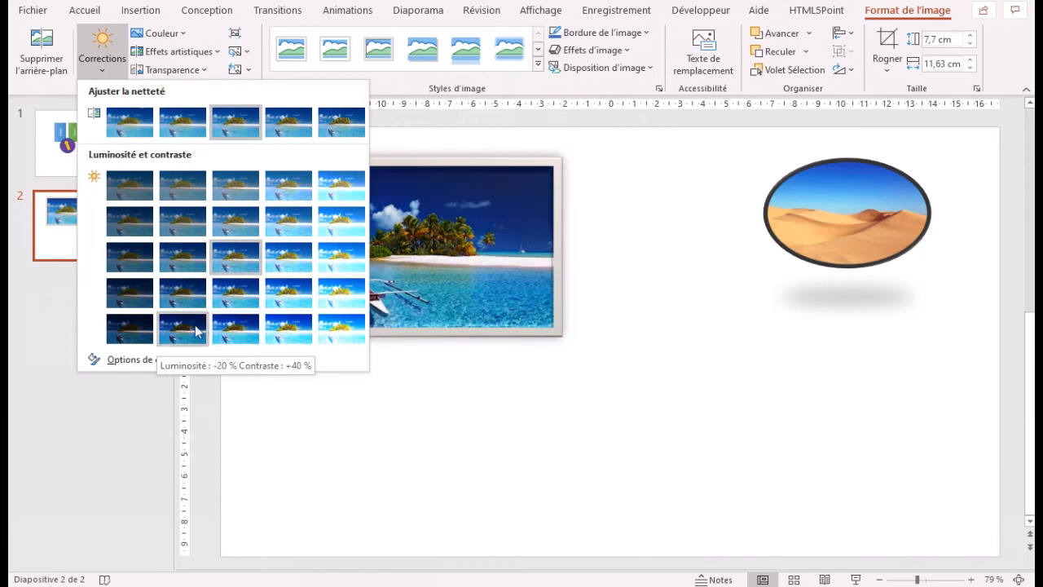
pyautogui.click(226, 197)
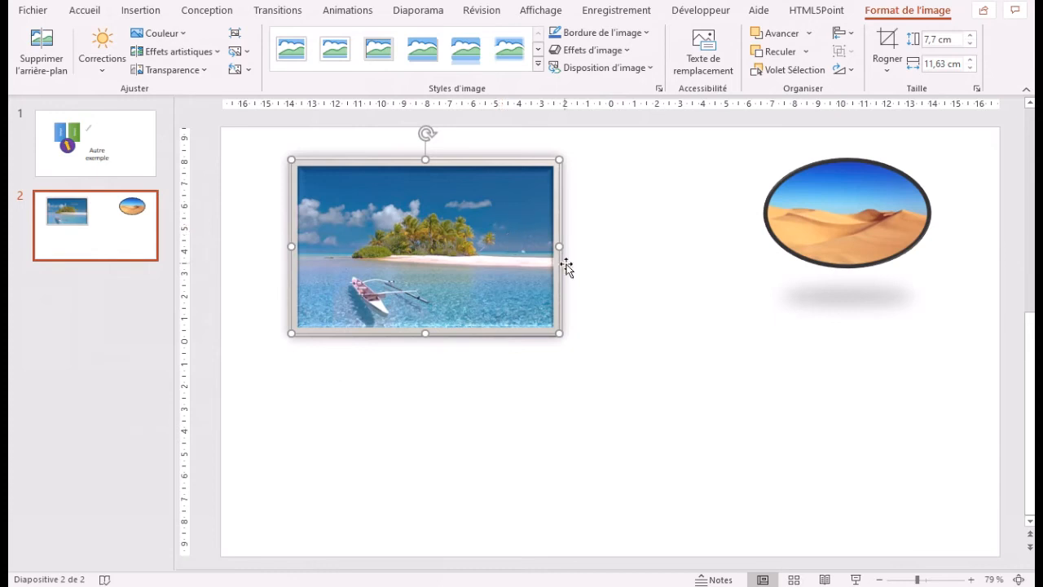
# Step: Insert the picture named teacher from this device onto the slide
pyautogui.click(141, 11)
pyautogui.click(147, 65)
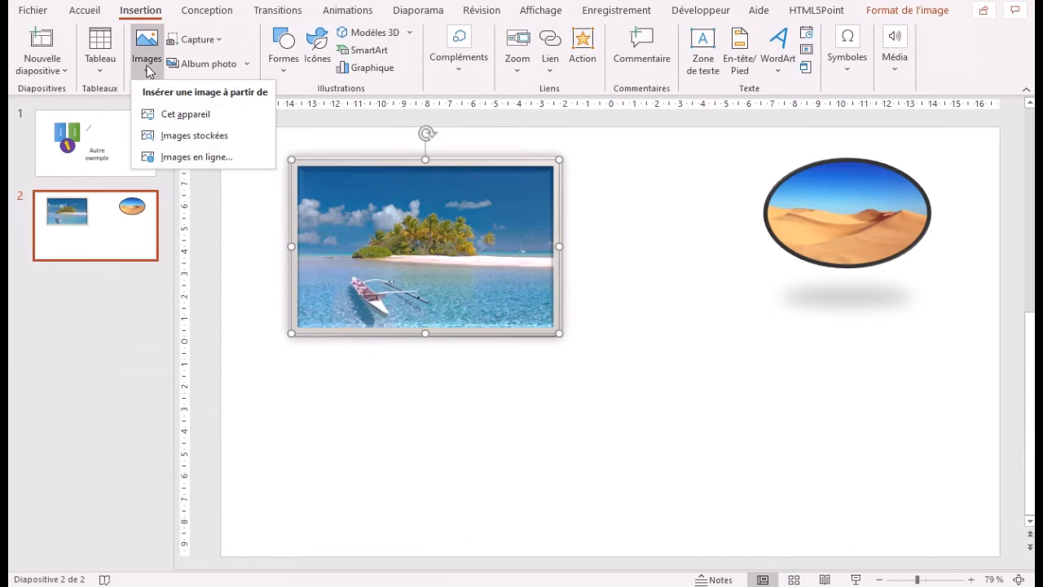
pyautogui.click(207, 118)
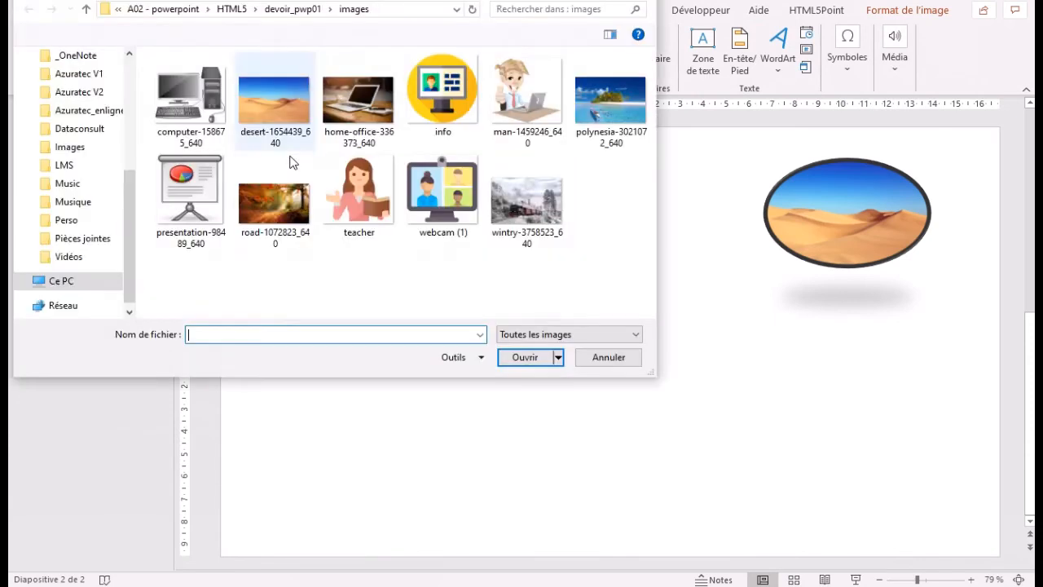
pyautogui.click(365, 186)
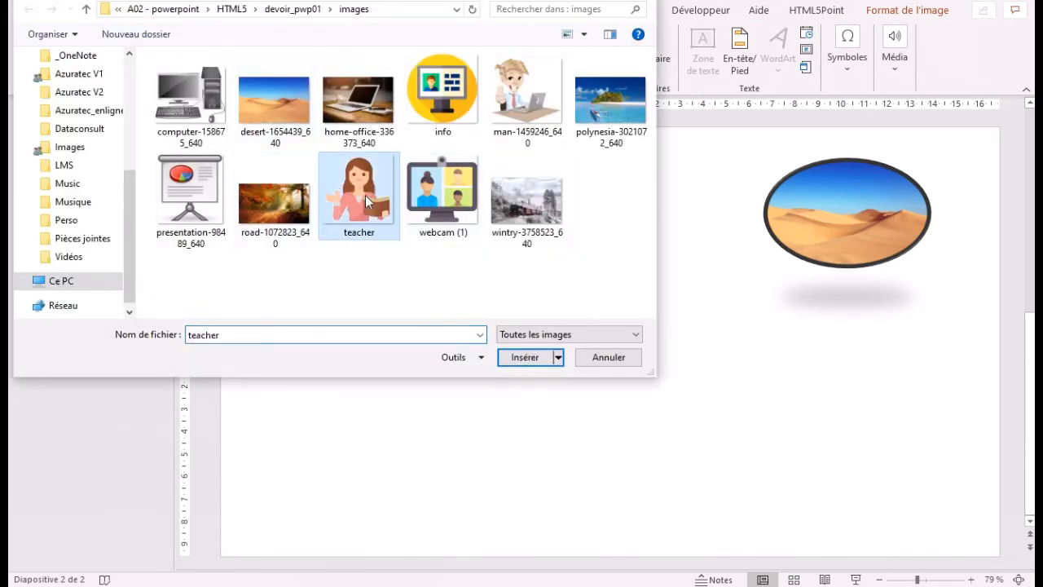
pyautogui.click(526, 362)
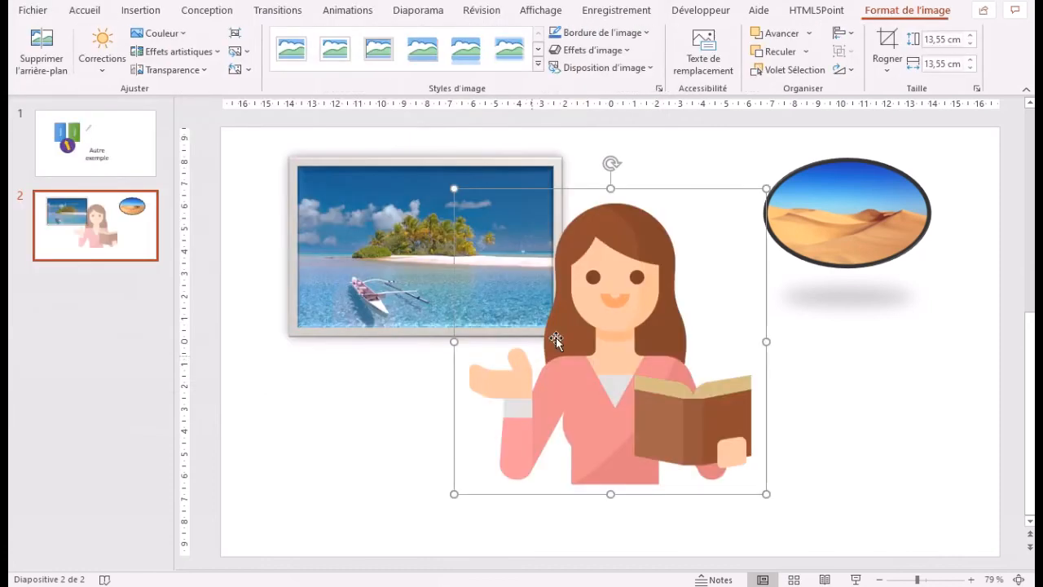
# Step: Shrink the teacher picture to about 4.84 × 4.84 cm and place it over the island picture's lower-right corner
pyautogui.moveTo(610, 249); pyautogui.dragTo(583, 226)
pyautogui.moveTo(731, 464); pyautogui.dragTo(531, 269)
pyautogui.moveTo(472, 202); pyautogui.dragTo(489, 261)
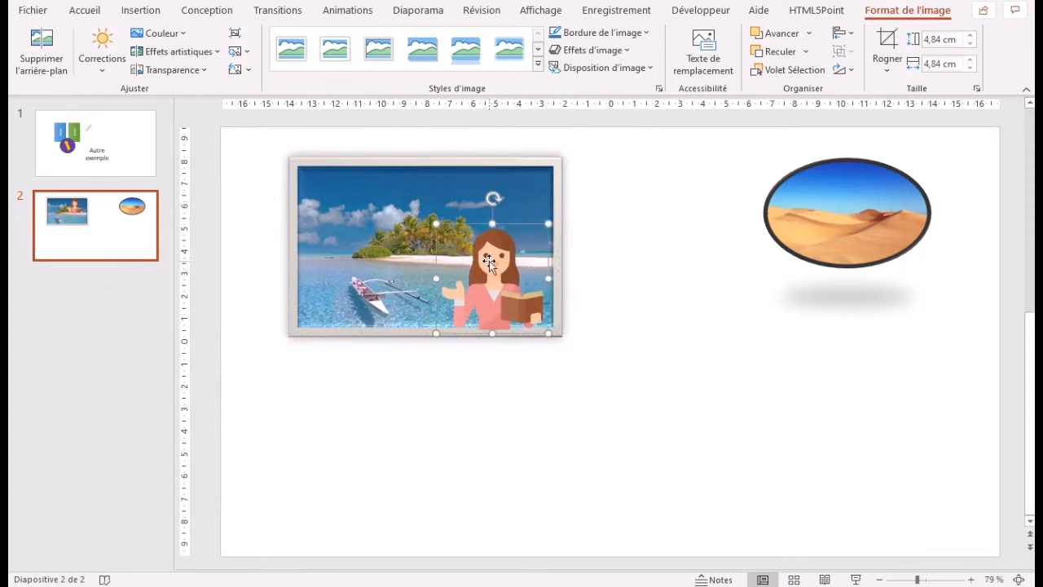
# Step: Select the island and teacher pictures together and group them into one object
pyautogui.click(832, 429)
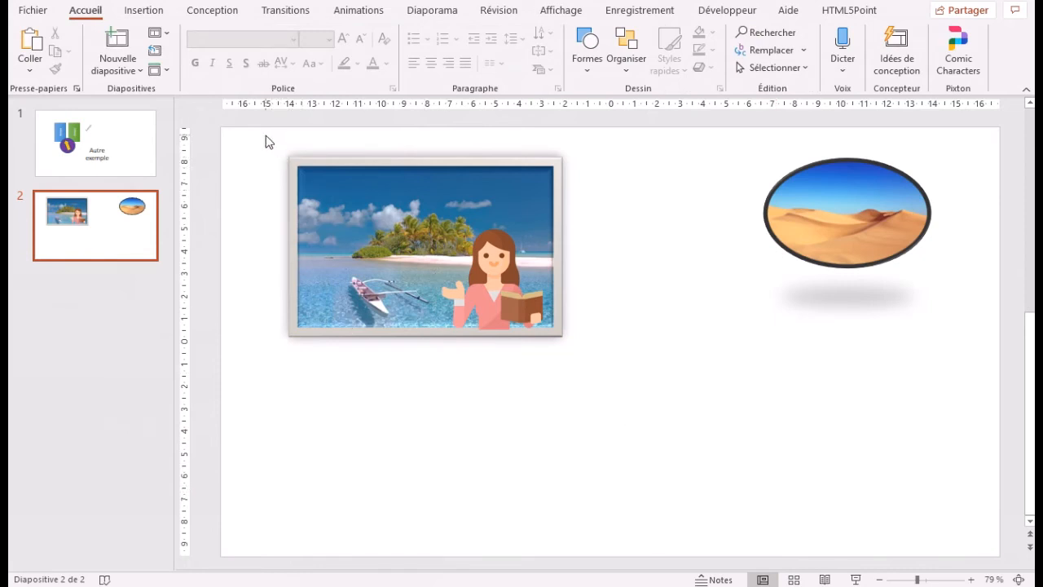
pyautogui.moveTo(265, 135); pyautogui.dragTo(621, 389)
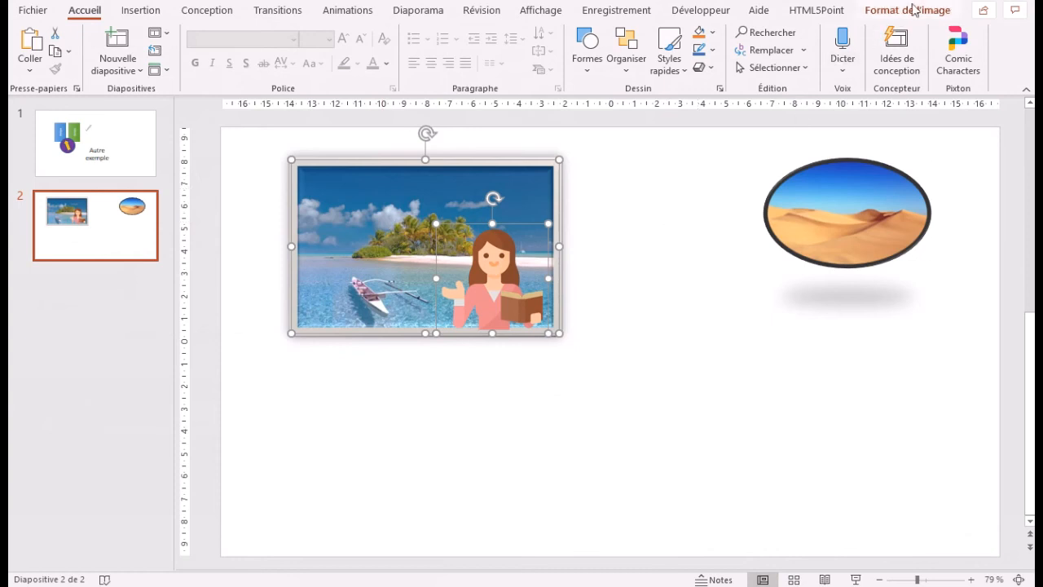
pyautogui.click(917, 15)
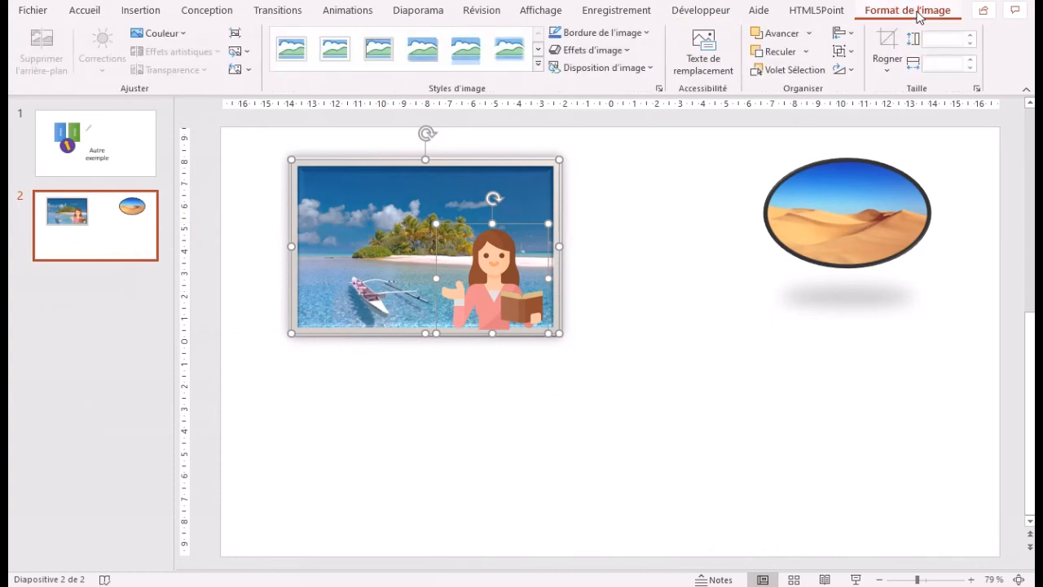
pyautogui.click(852, 52)
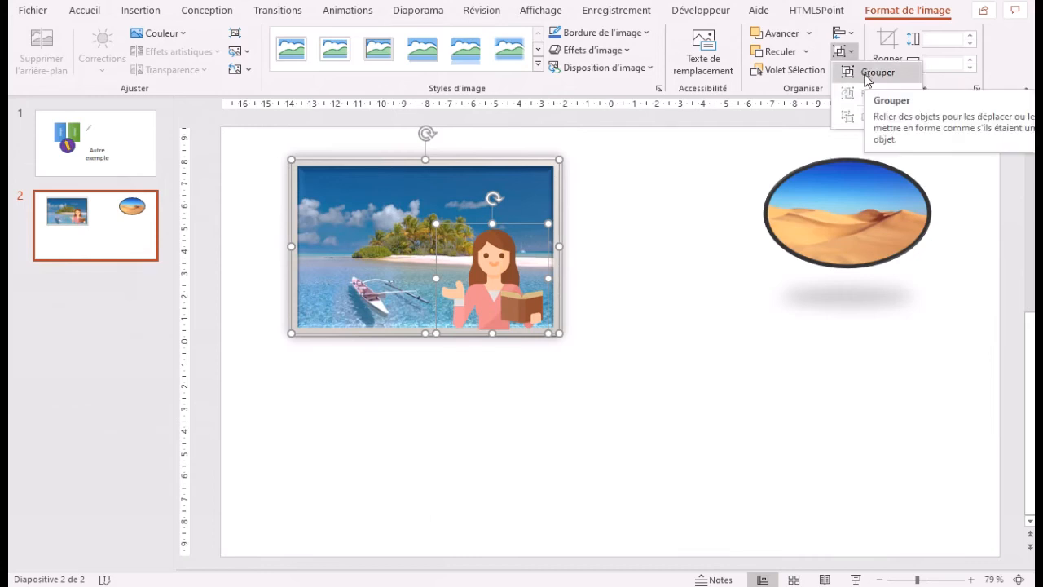
pyautogui.click(867, 74)
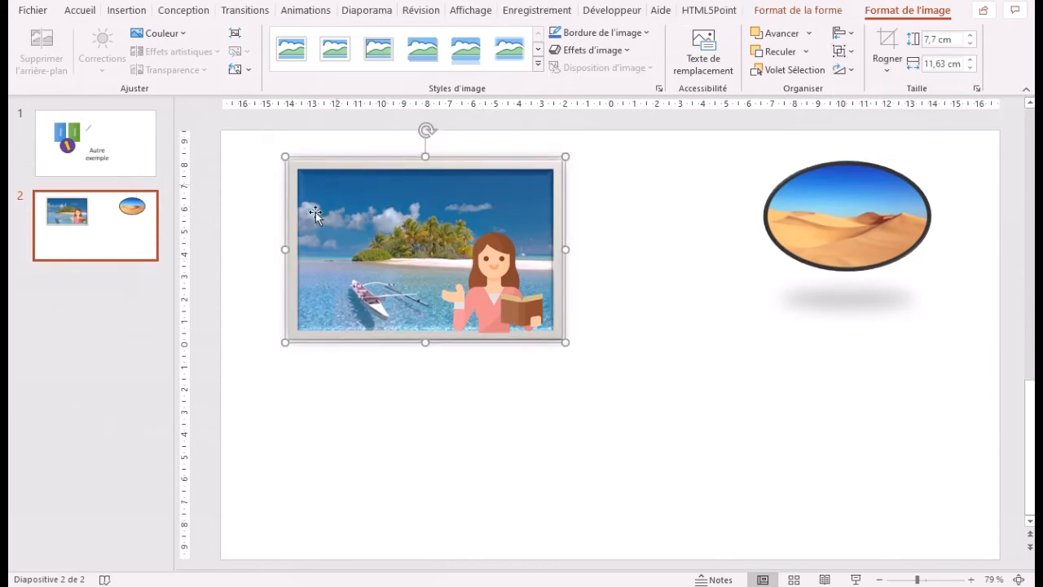
# Step: Move the grouped island and teacher pictures down the slide, then back up near its upper-left corner, and deselect the group
pyautogui.moveTo(429, 195); pyautogui.dragTo(444, 381)
pyautogui.moveTo(461, 442); pyautogui.dragTo(414, 250)
pyautogui.click(712, 341)
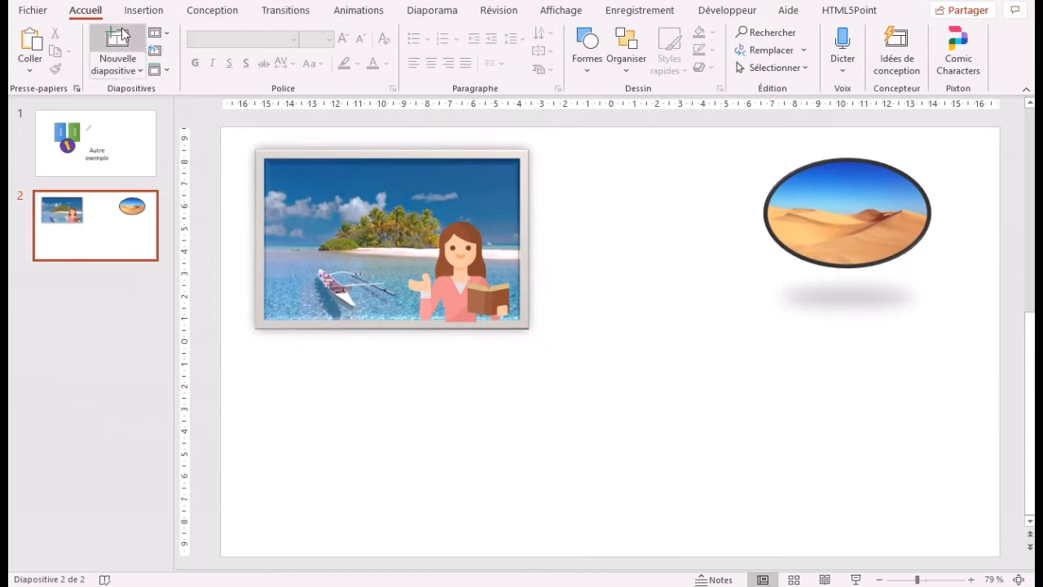
# Step: Insert the picture webcam (1) from this device onto the slide
pyautogui.click(155, 10)
pyautogui.click(146, 59)
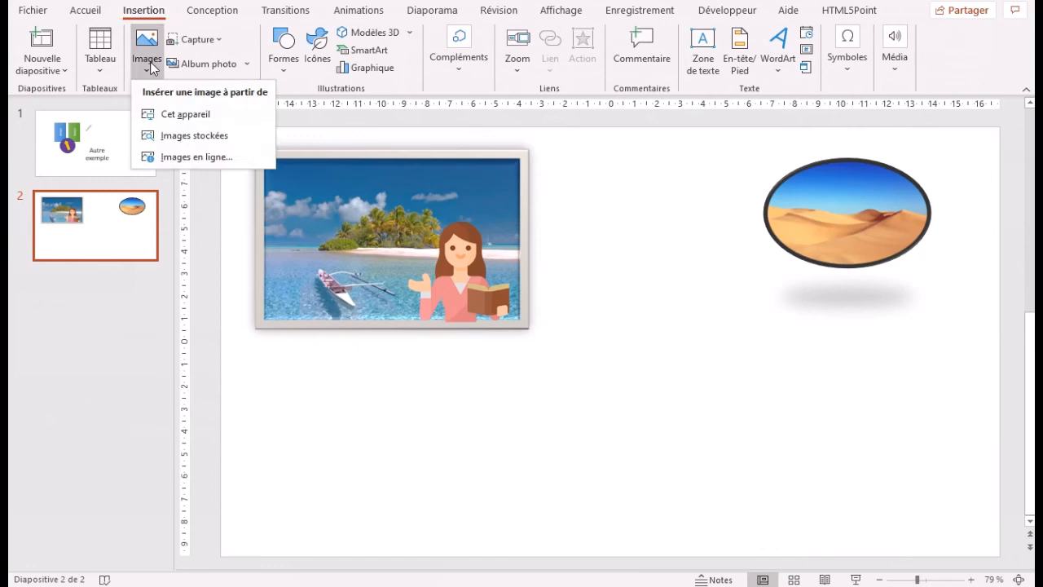
pyautogui.click(201, 119)
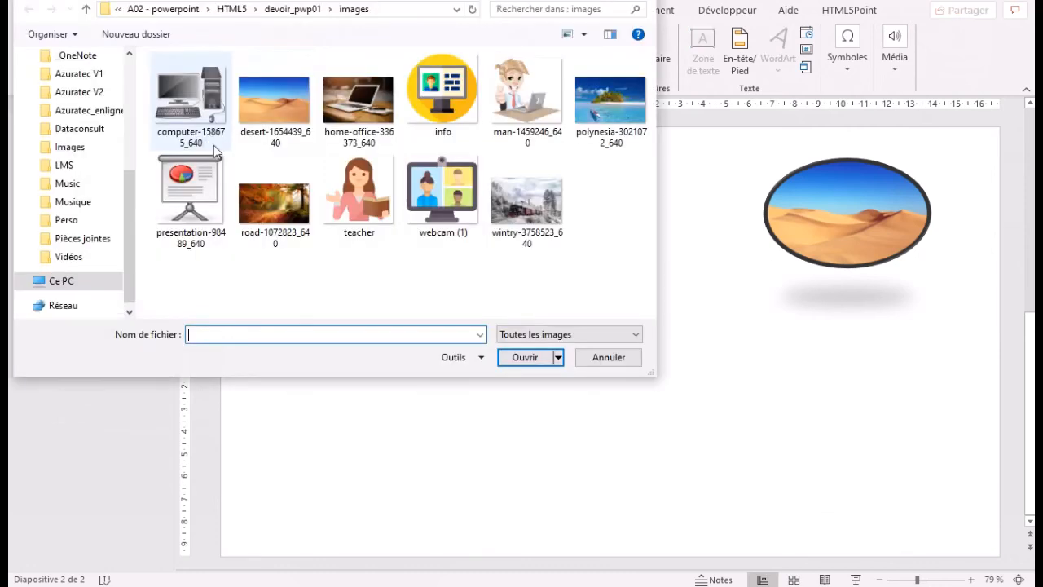
pyautogui.click(440, 181)
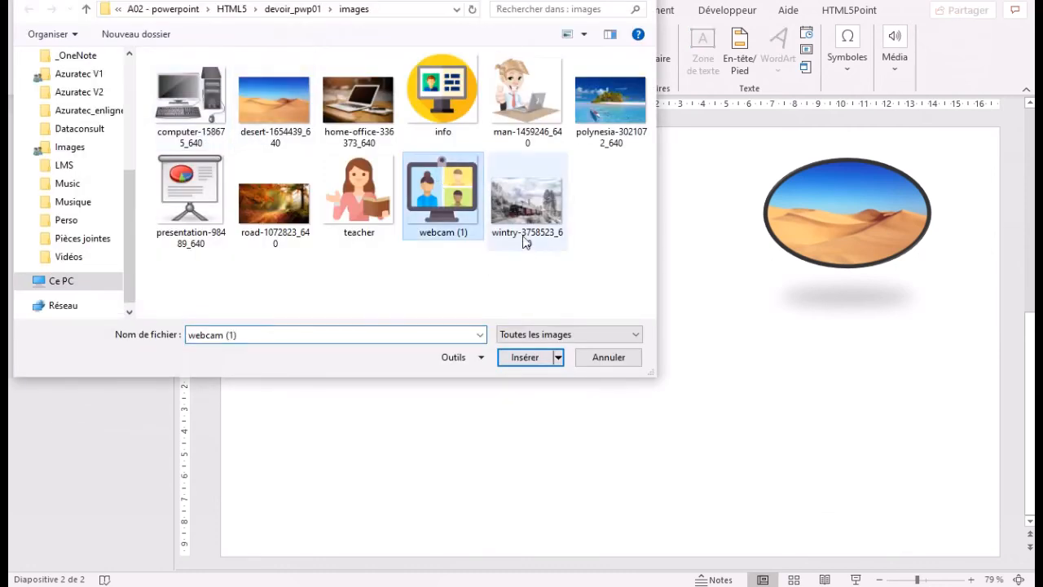
pyautogui.click(525, 359)
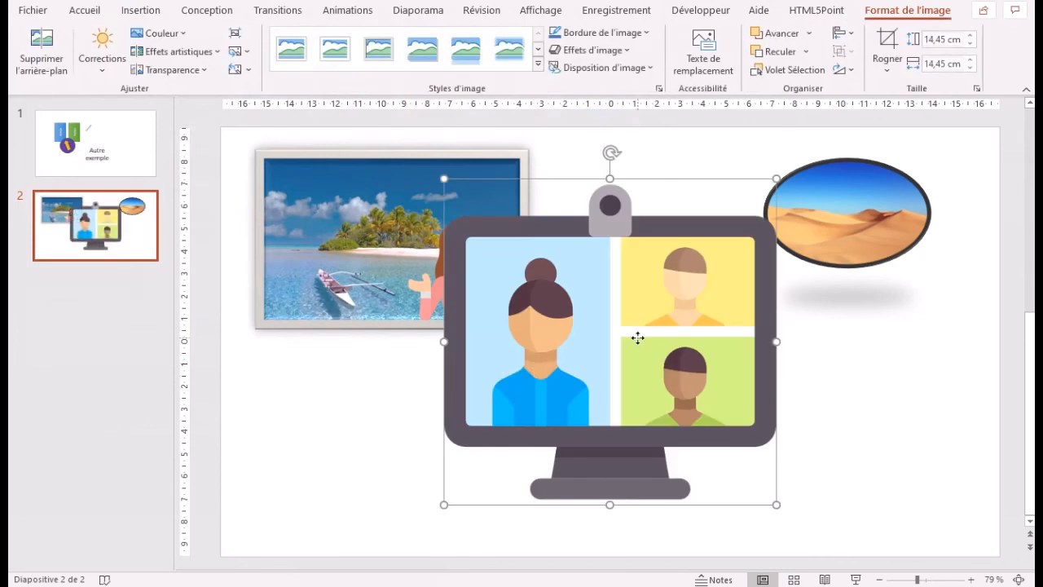